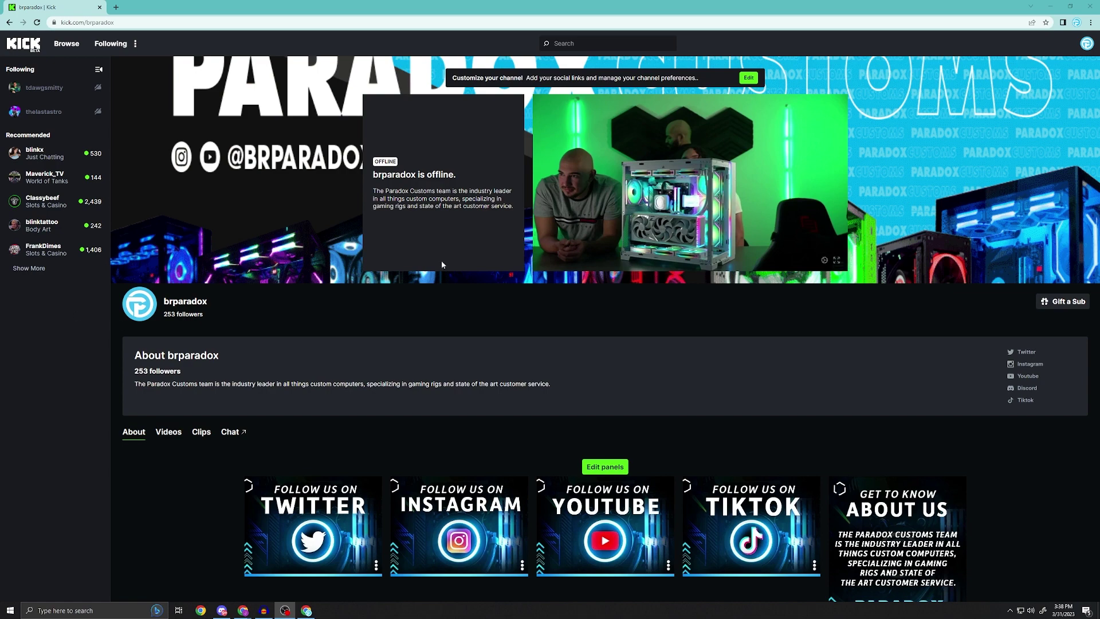
Browse the Kick home page, then return to the brparadox channel with its chat panel open.
left_click(27, 46)
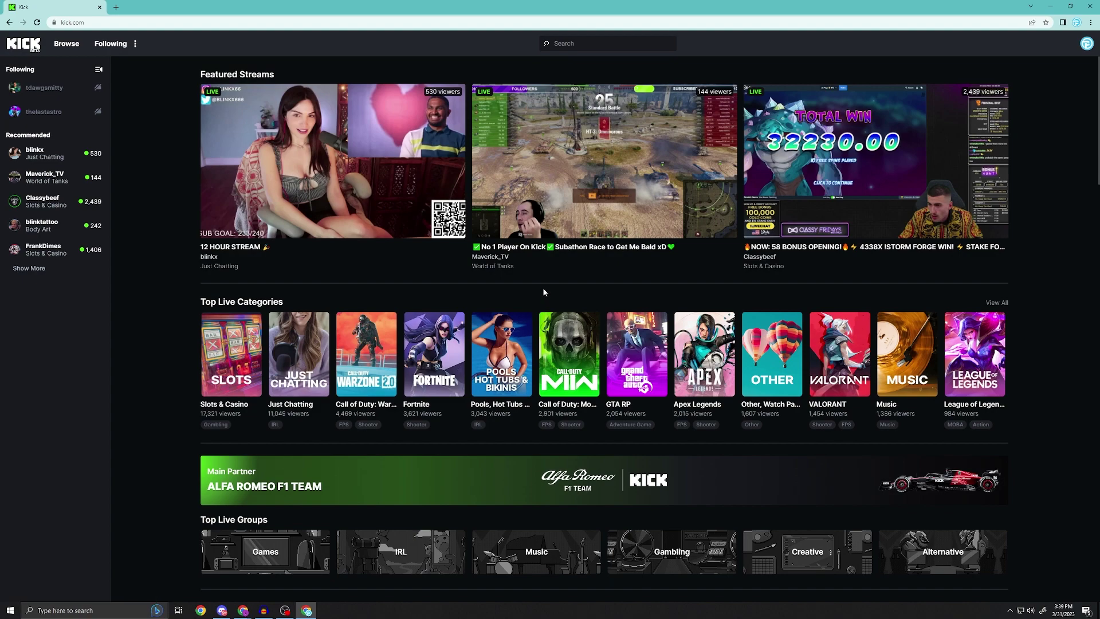
scroll(544, 293, "down", 7)
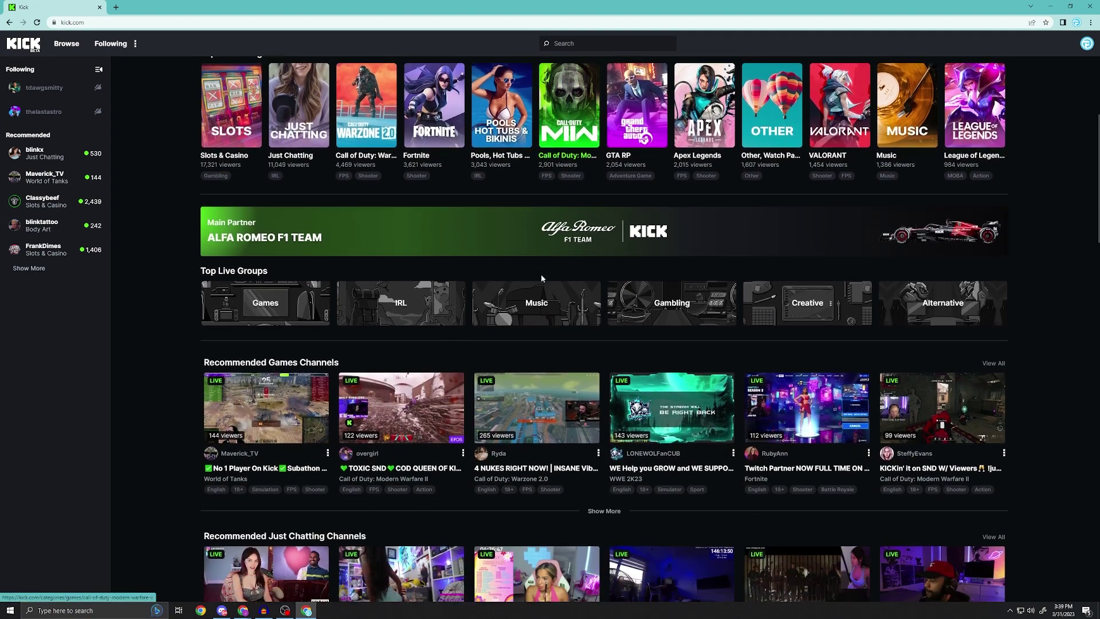
scroll(540, 271, "up", 7)
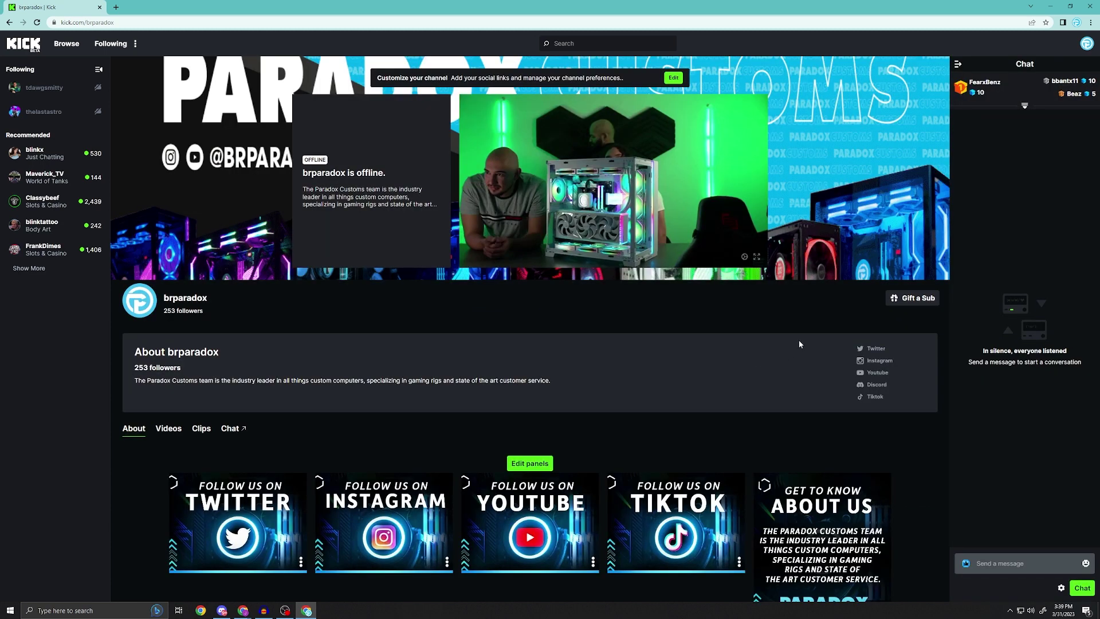
Post !website in the brparadox chat to get the bot's brparadox.com link, then close the channel window.
left_click(1009, 558)
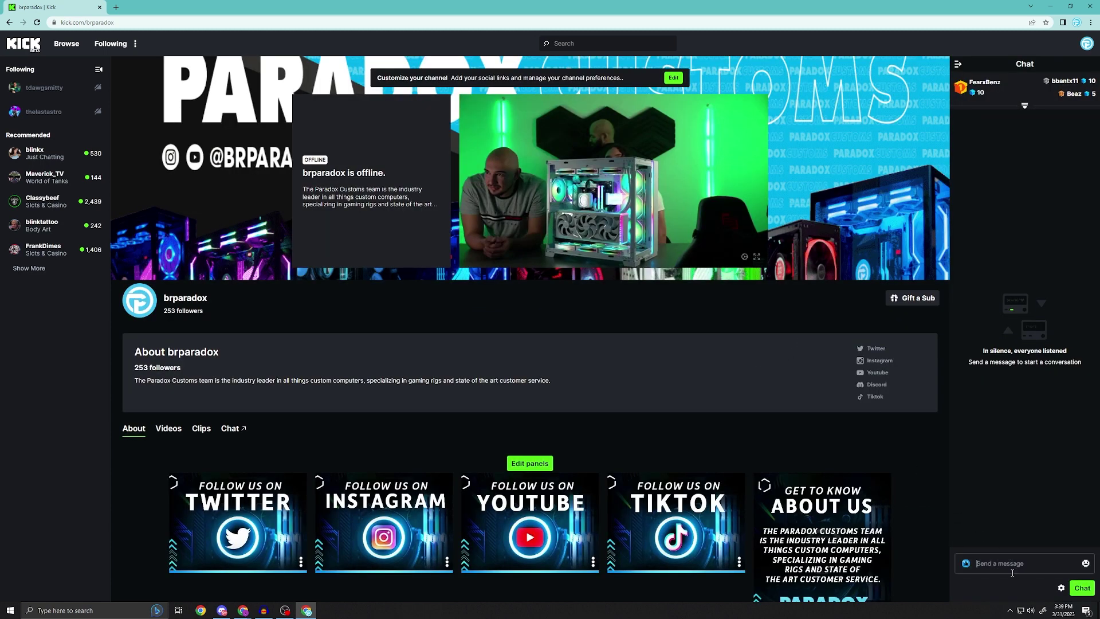
type("!website")
key("Return")
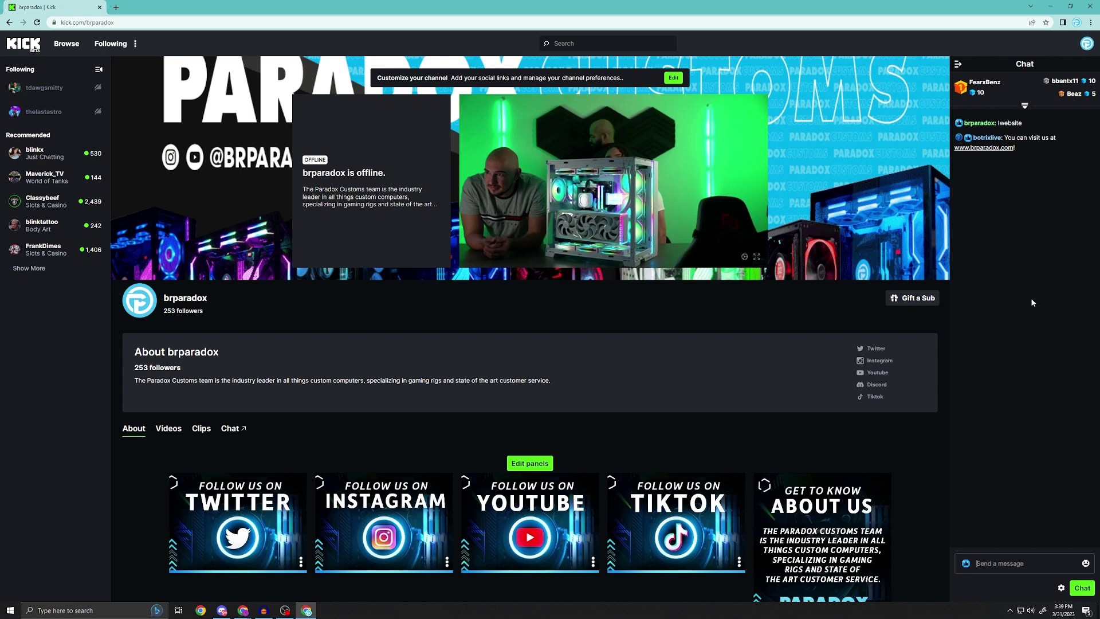
left_click(1089, 7)
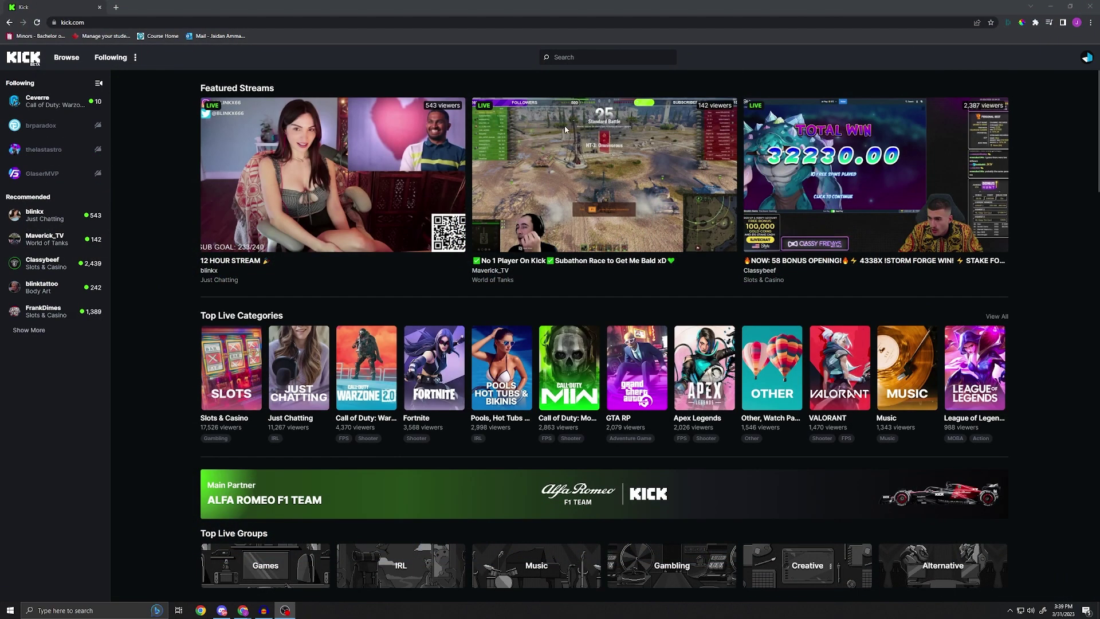
Search Google for 'botrix' in a new tab and open the BotRix BETA login result.
left_click(117, 7)
type("botrix")
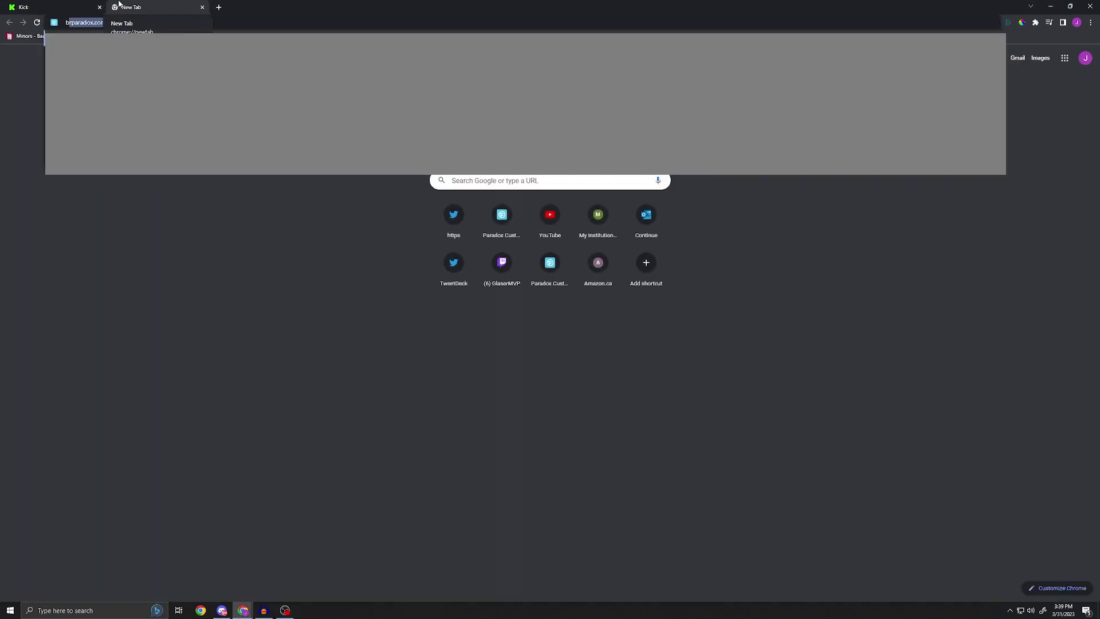
key("Return")
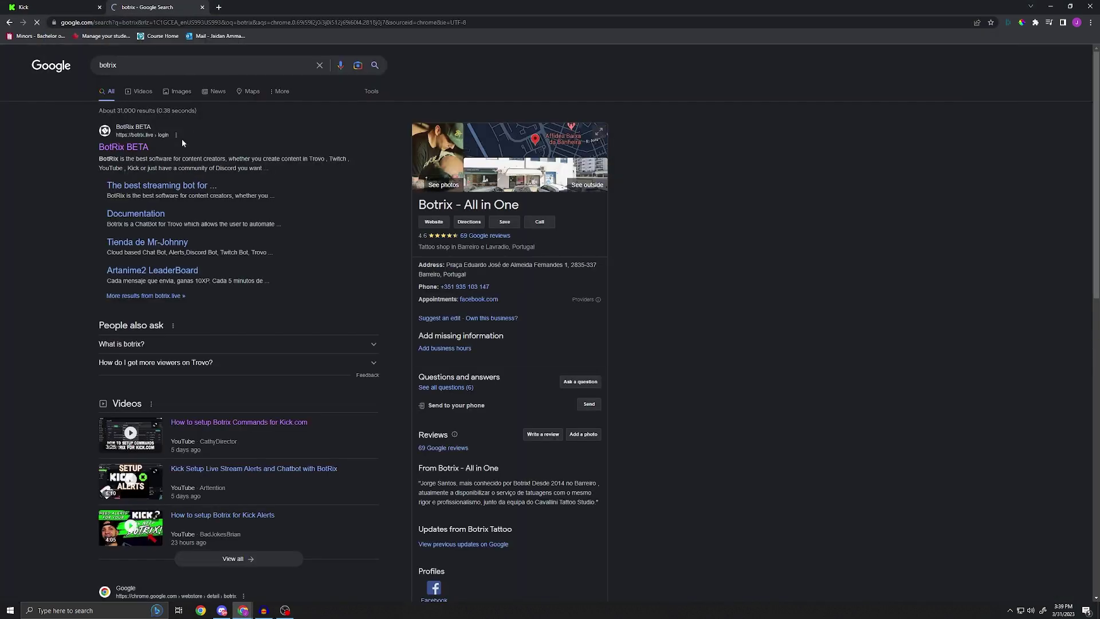
left_click(129, 148)
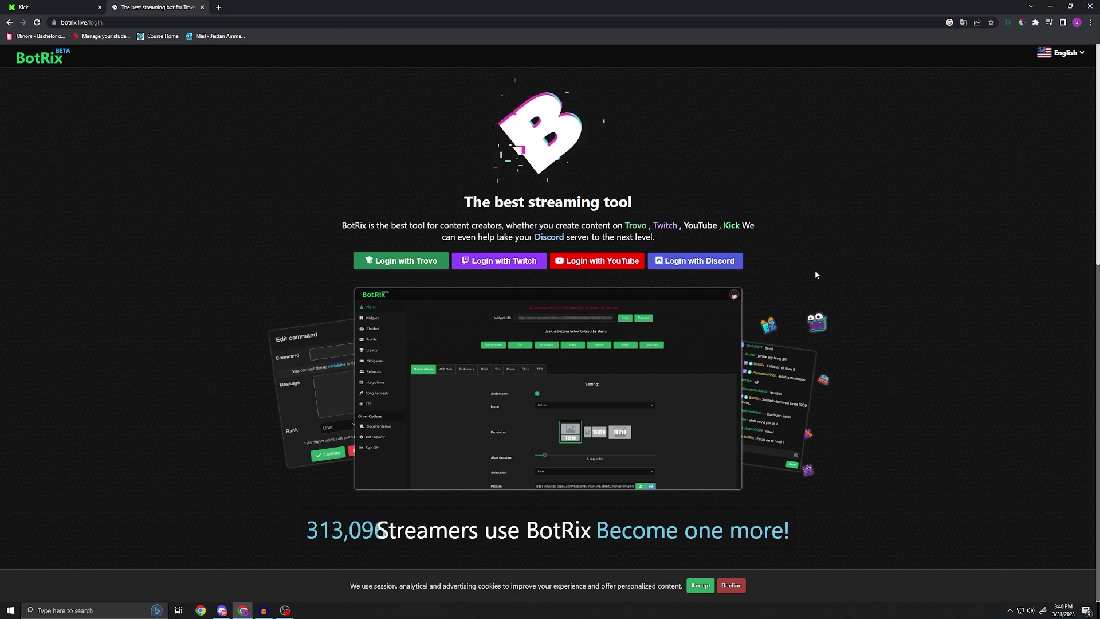
Sign in to BotRix with Twitch, dismiss the Premium popup, and begin linking a Kick account.
left_click(481, 262)
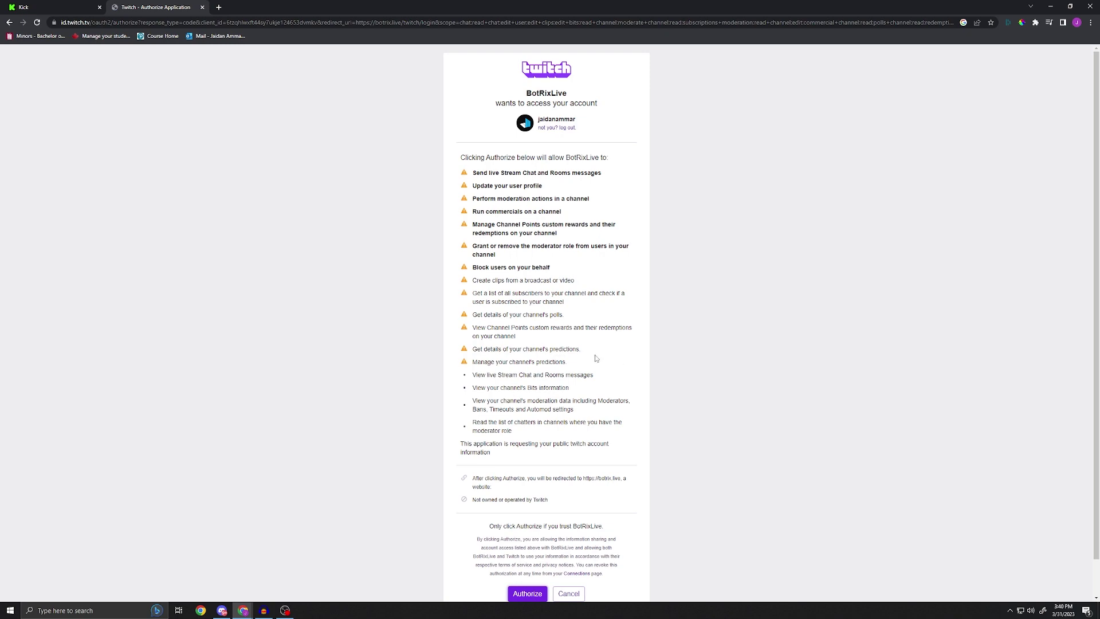
scroll(549, 494, "down", 1)
scroll(509, 355, "up", 1)
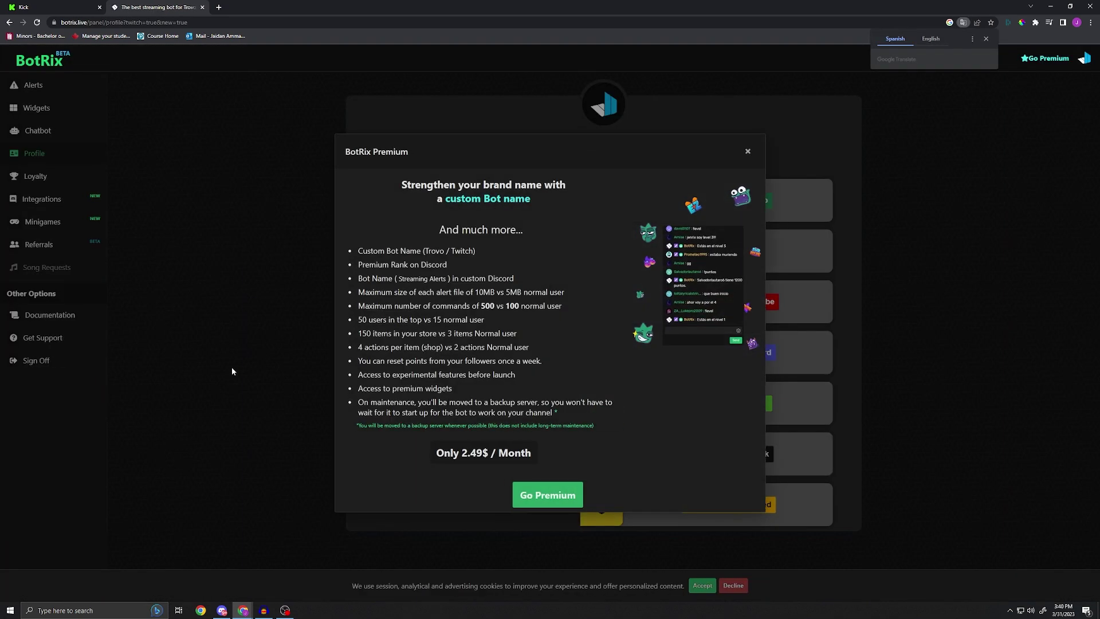
left_click(772, 169)
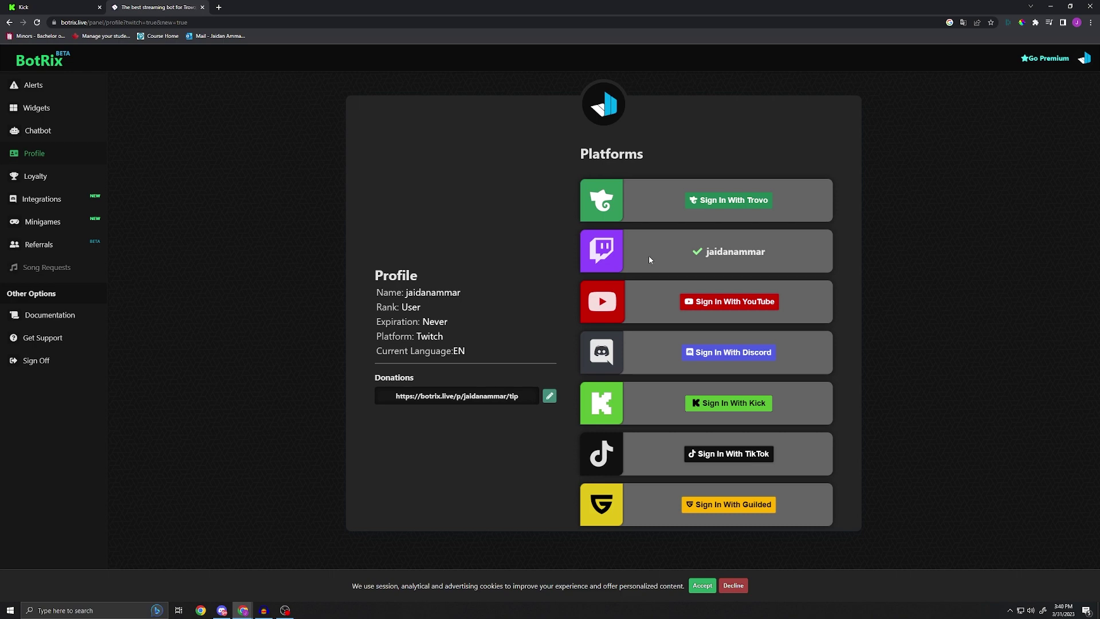
left_click(742, 404)
Enter the Kick channel username, accept it, and continue to the verification command dialog.
left_click(566, 313)
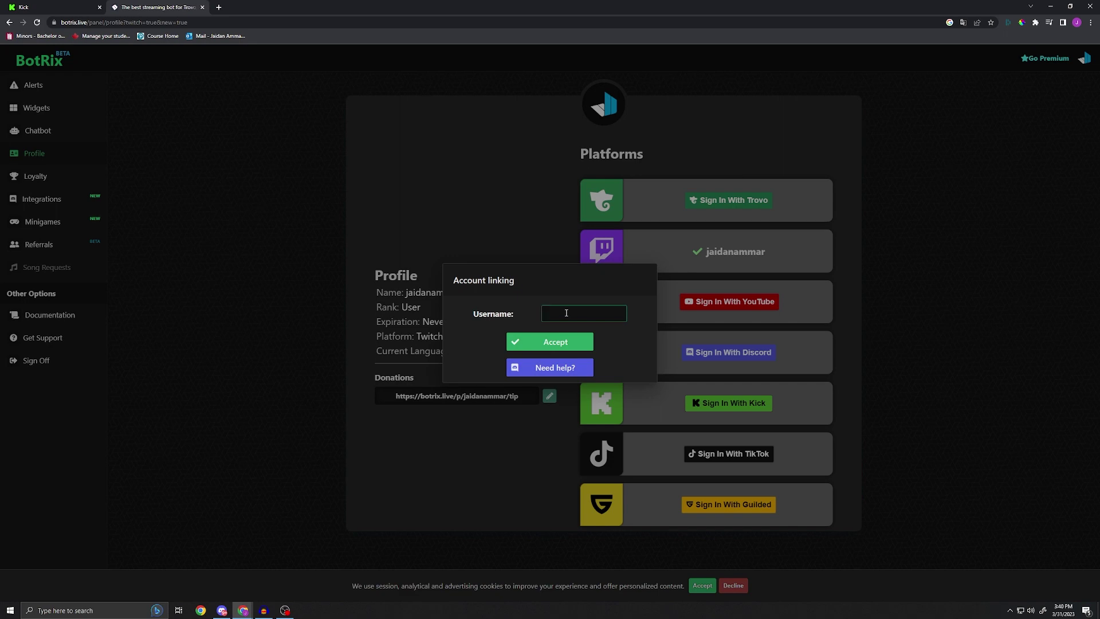
type("jaidanammar")
left_click(565, 347)
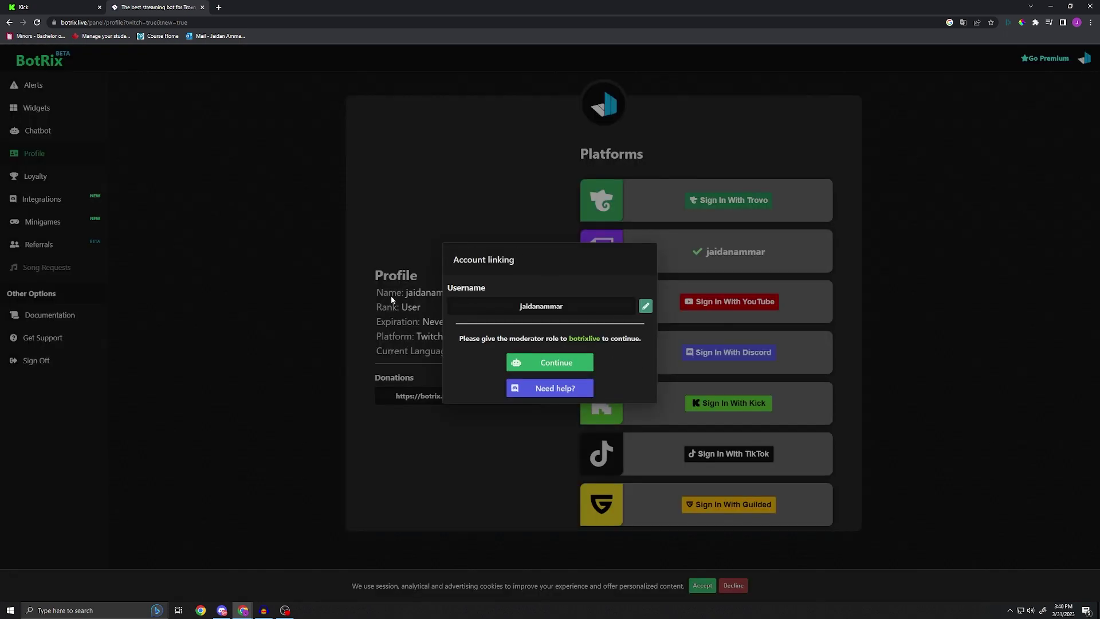
left_click(564, 364)
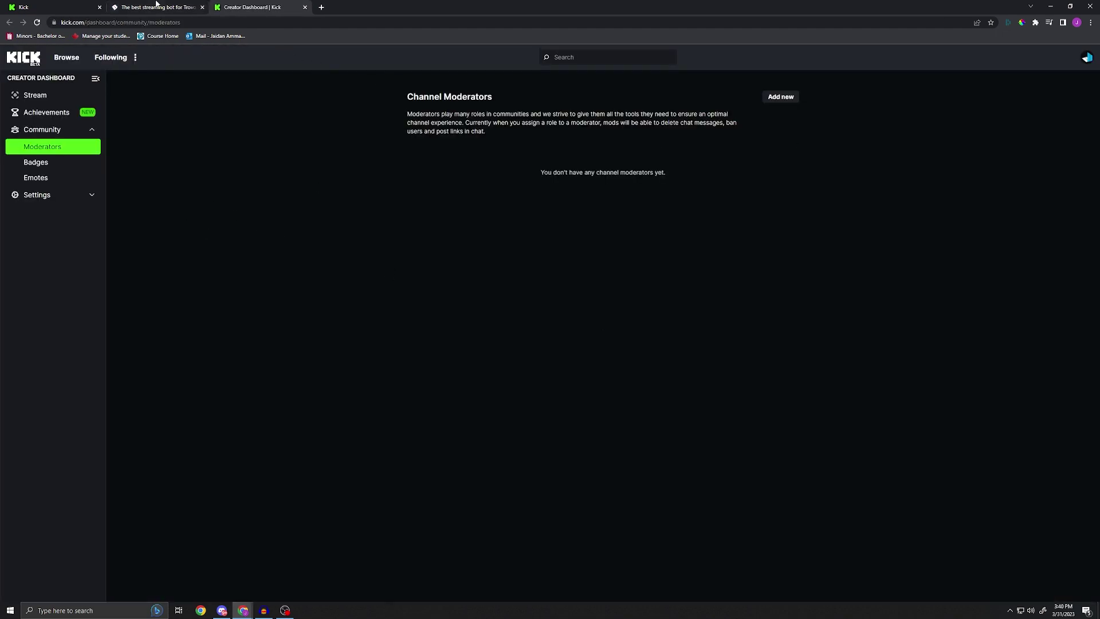
left_click(157, 6)
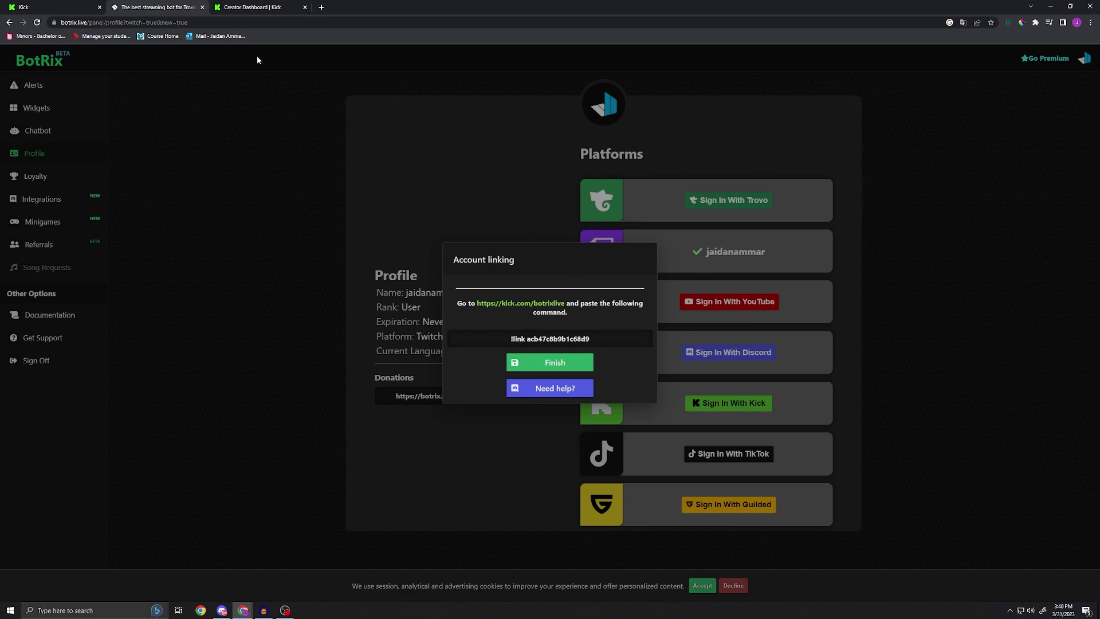
Add botrixlive as a moderator on Kick's Channel Moderators page.
left_click(242, 8)
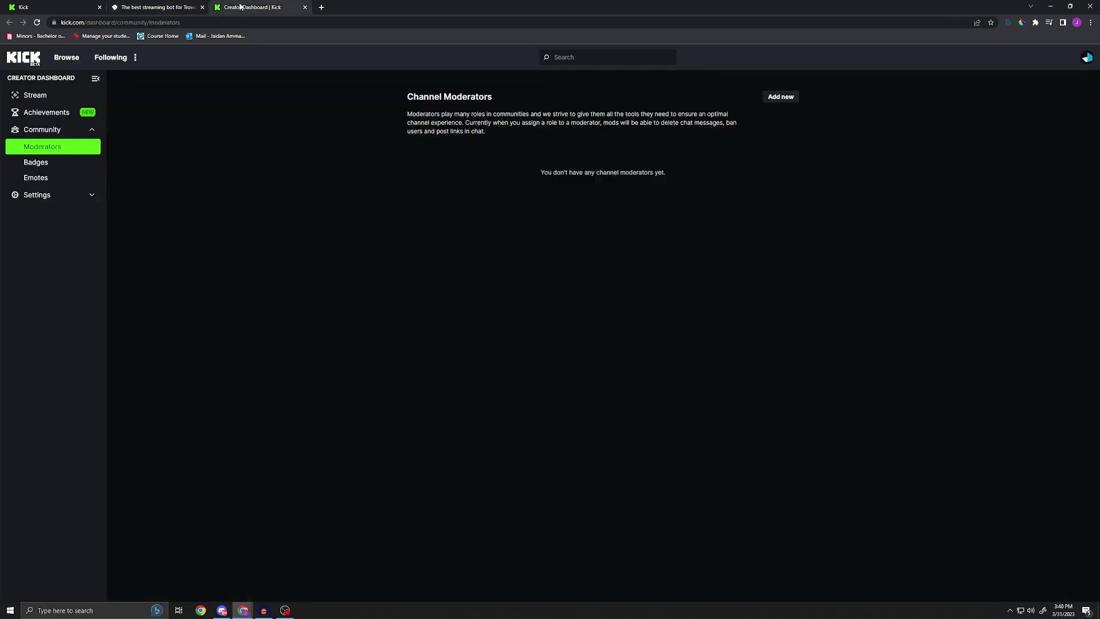
left_click(782, 96)
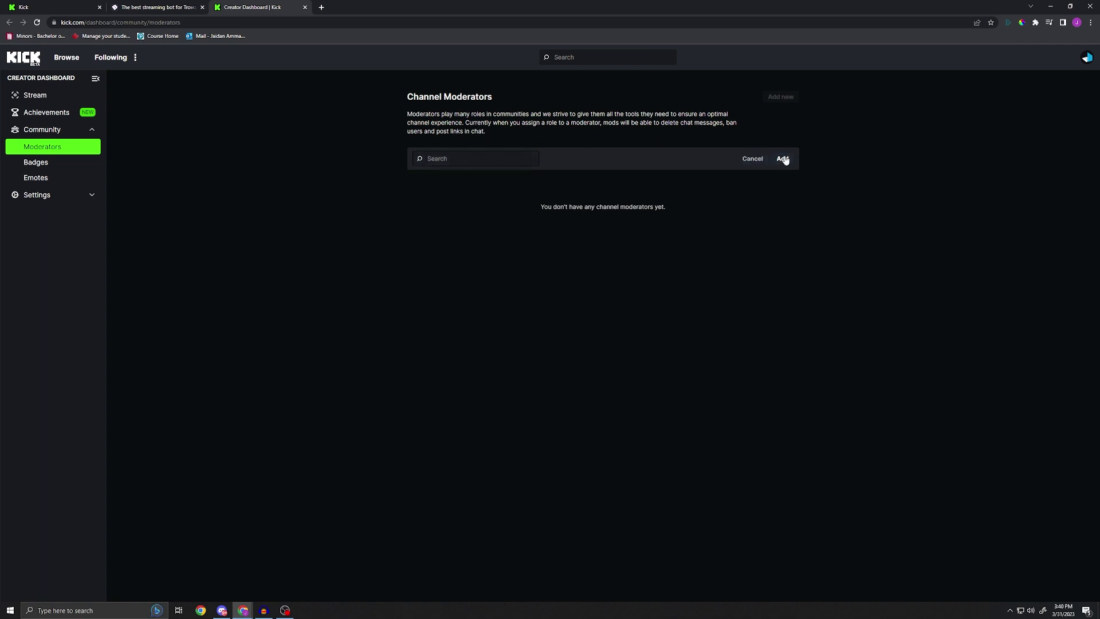
type("botrix")
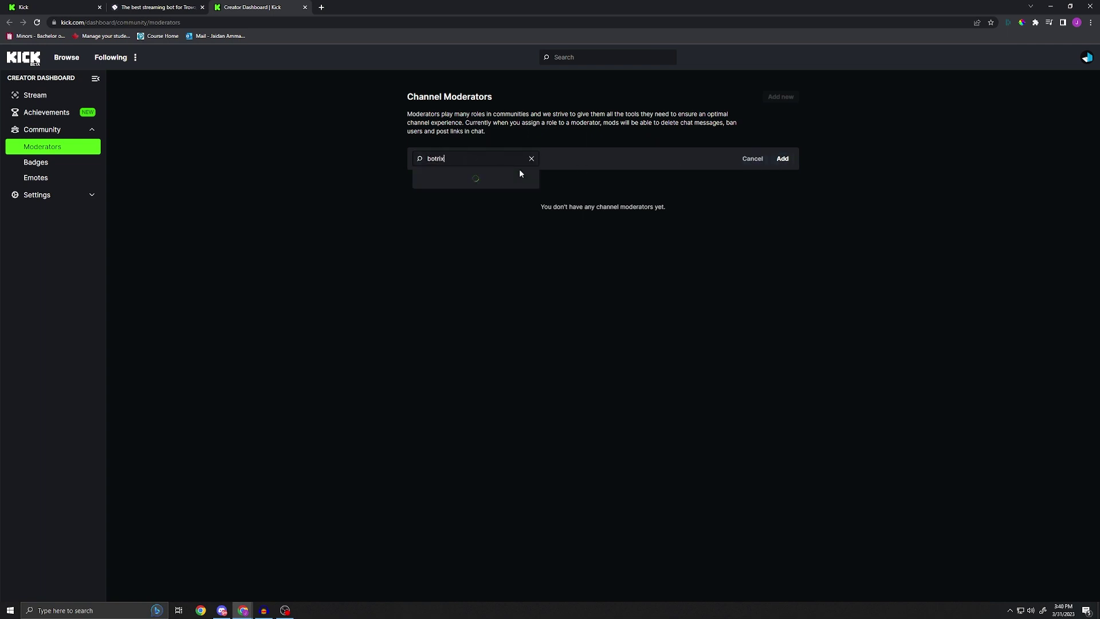
type("live")
left_click(446, 178)
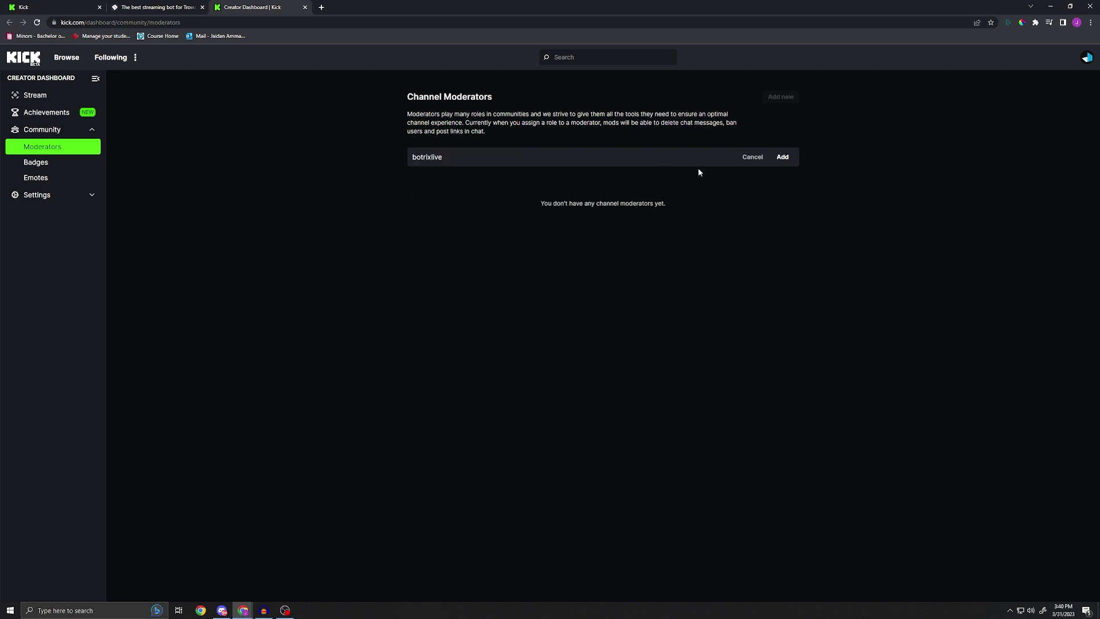
left_click(780, 159)
Copy the !link verification command and send it in botrixlive's Kick chat to complete linking.
key("ctrl+shift+Tab")
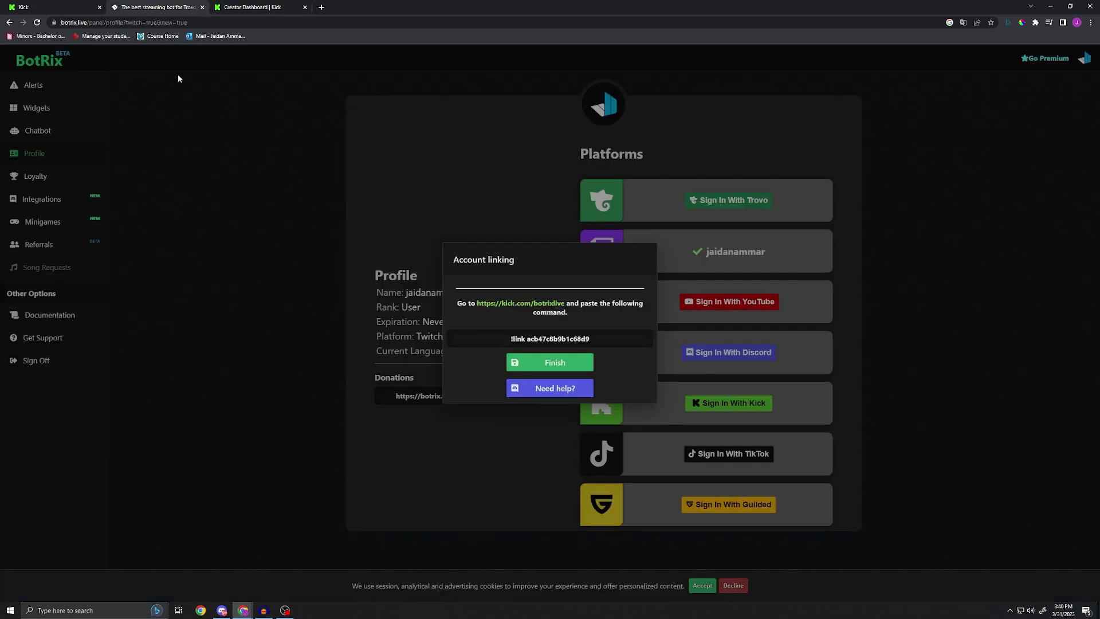
triple_click(530, 339)
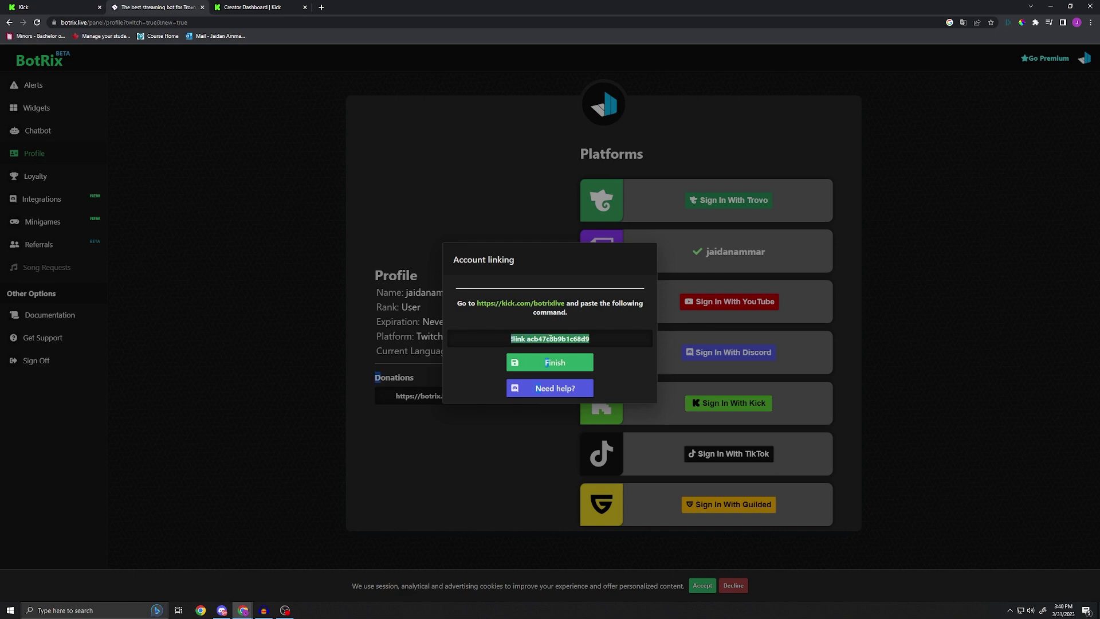
left_click_drag(510, 339, 591, 340)
key("ctrl+c")
left_click(522, 304, "ctrl")
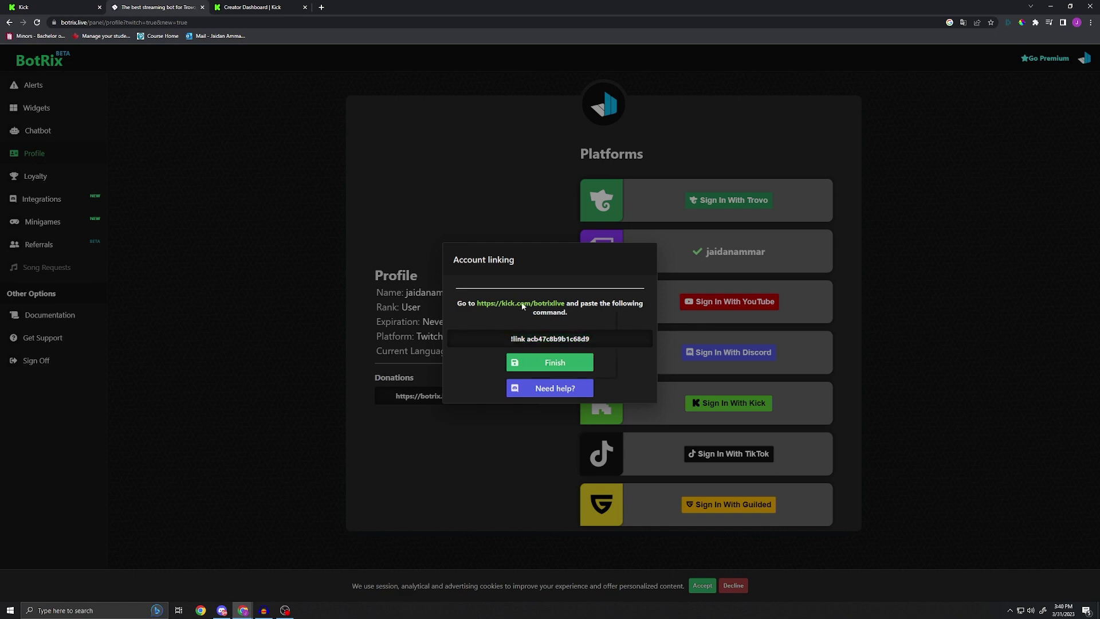
left_click(345, 7)
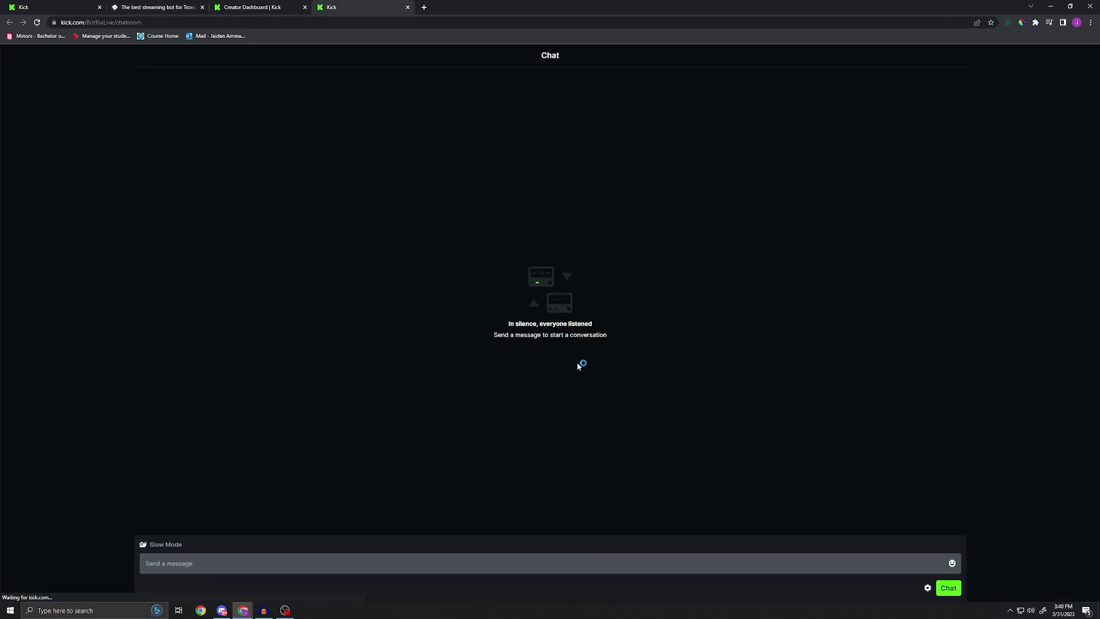
left_click(321, 560)
key("ctrl+v")
key("Return")
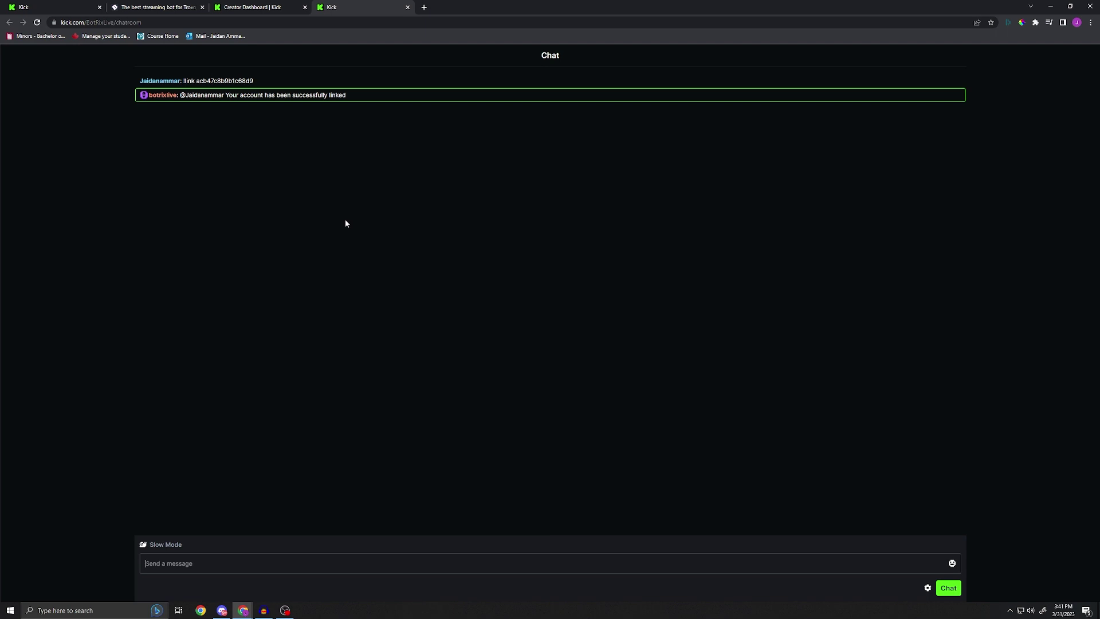
left_click(155, 7)
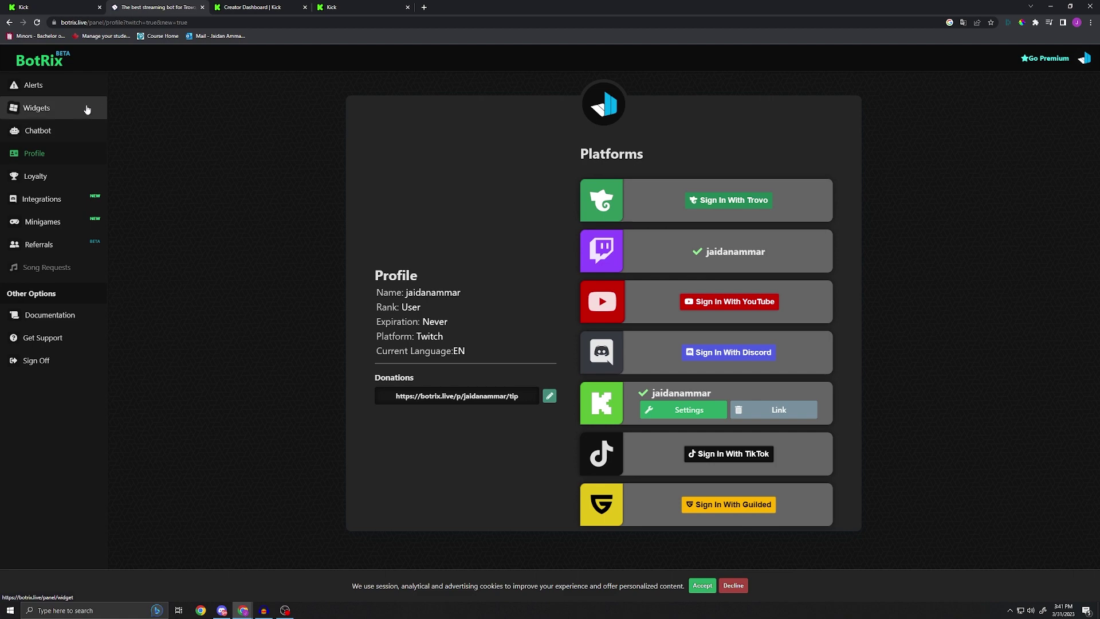
left_click(44, 86)
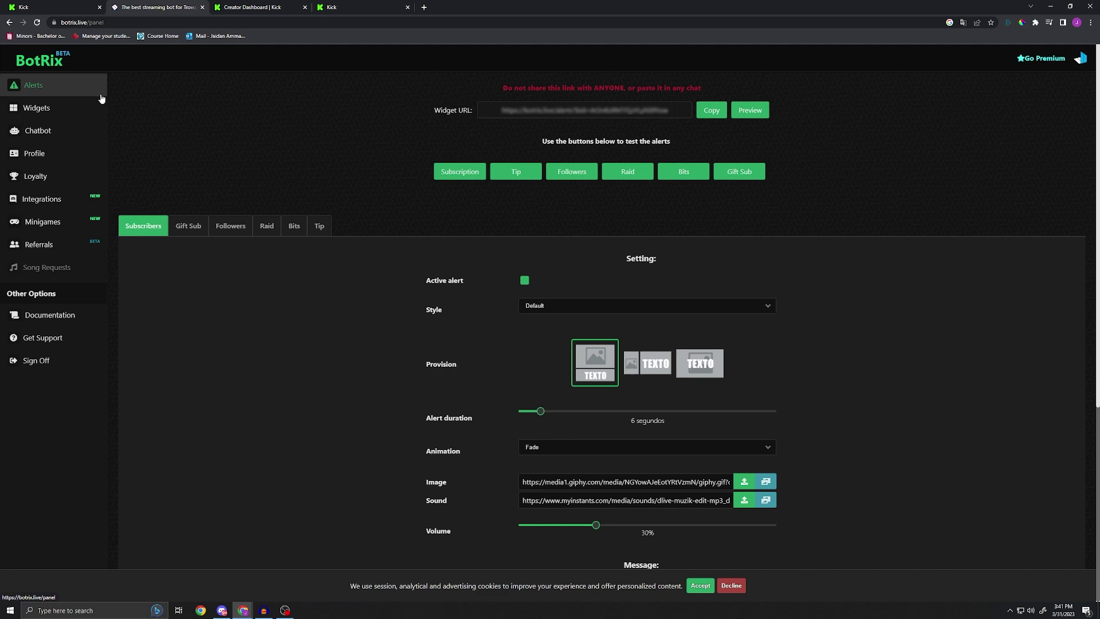
left_click(182, 226)
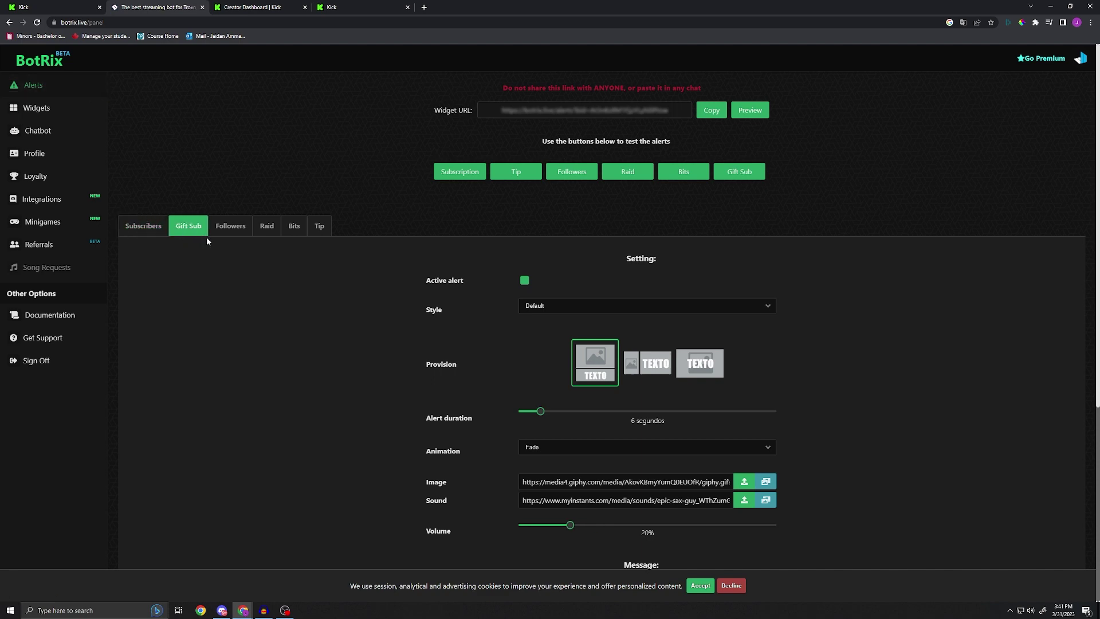
left_click(229, 226)
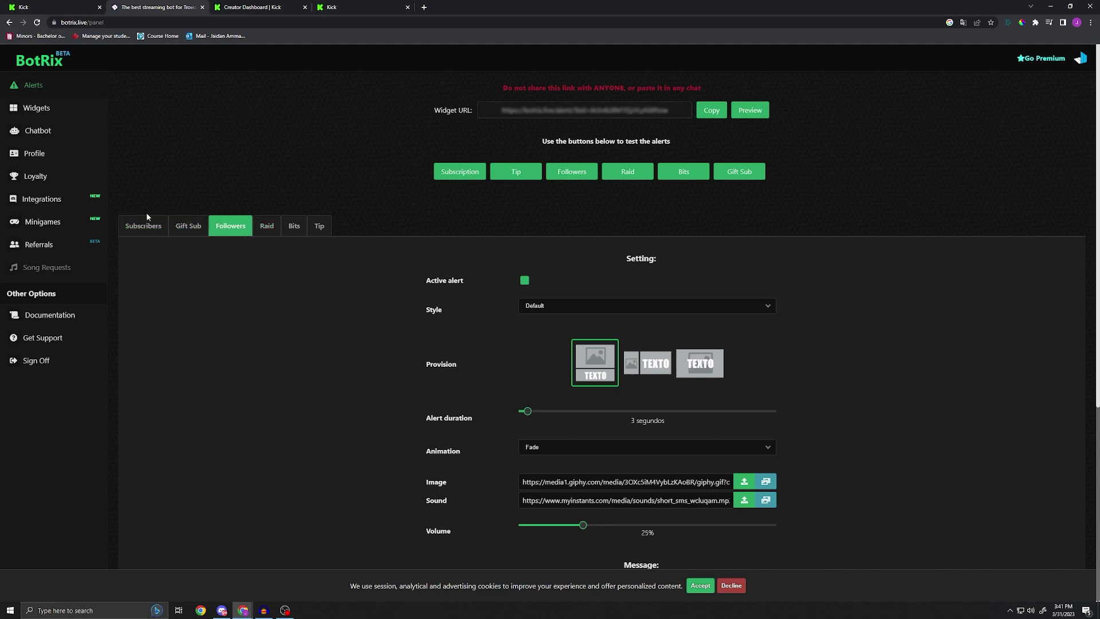
left_click(49, 111)
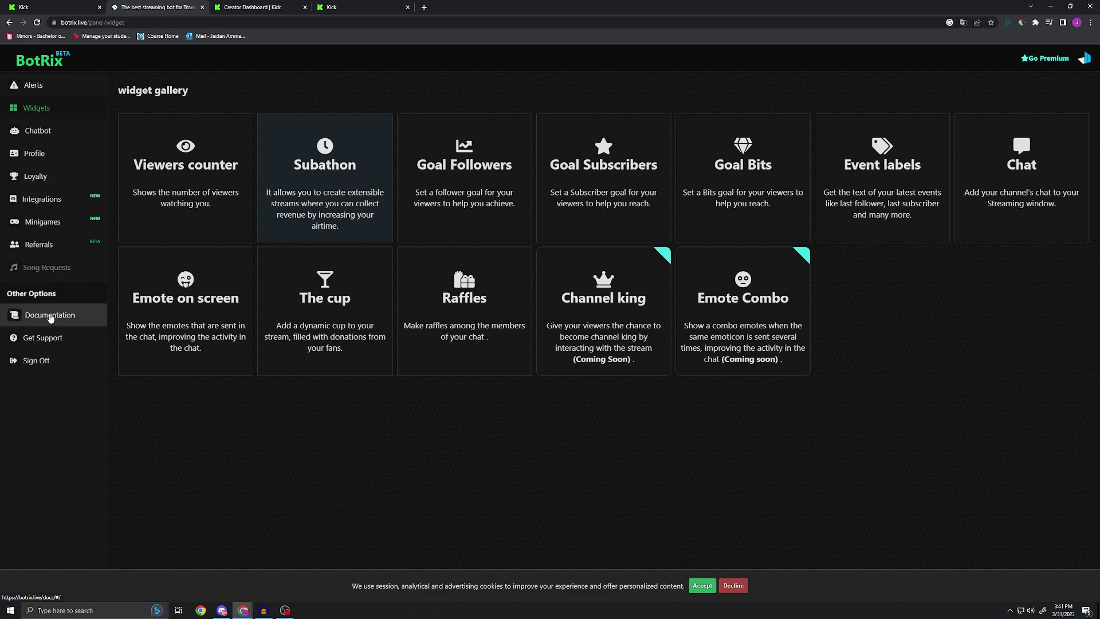
left_click(38, 154)
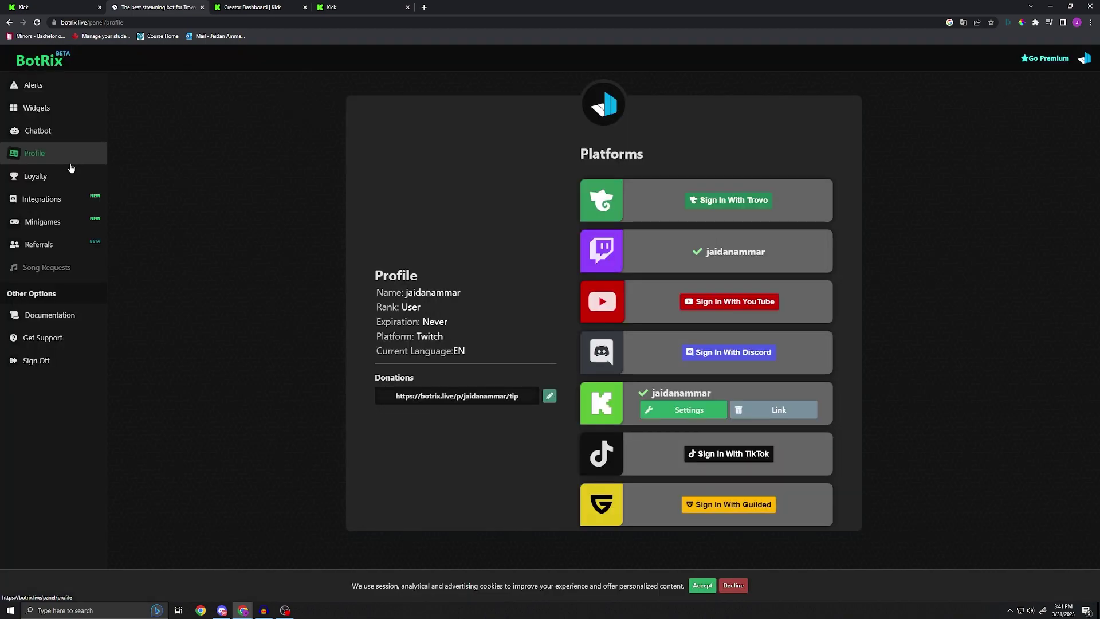
Open BotRix's Chatbot settings, view the Name tab, then switch to the empty Commands tab.
left_click(37, 173)
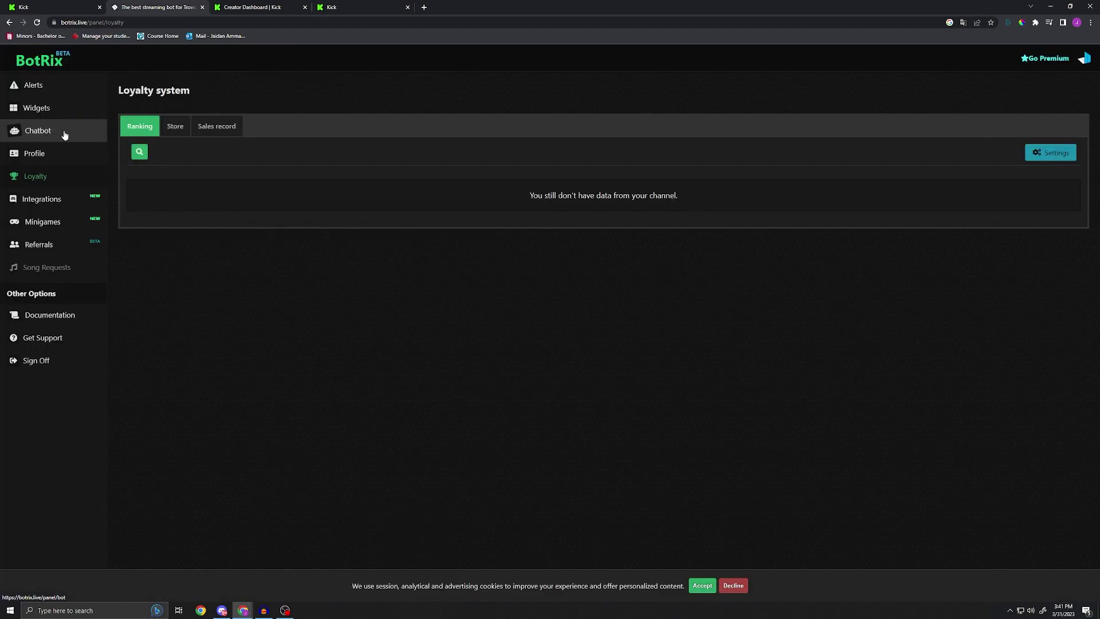
left_click(31, 118)
left_click(34, 131)
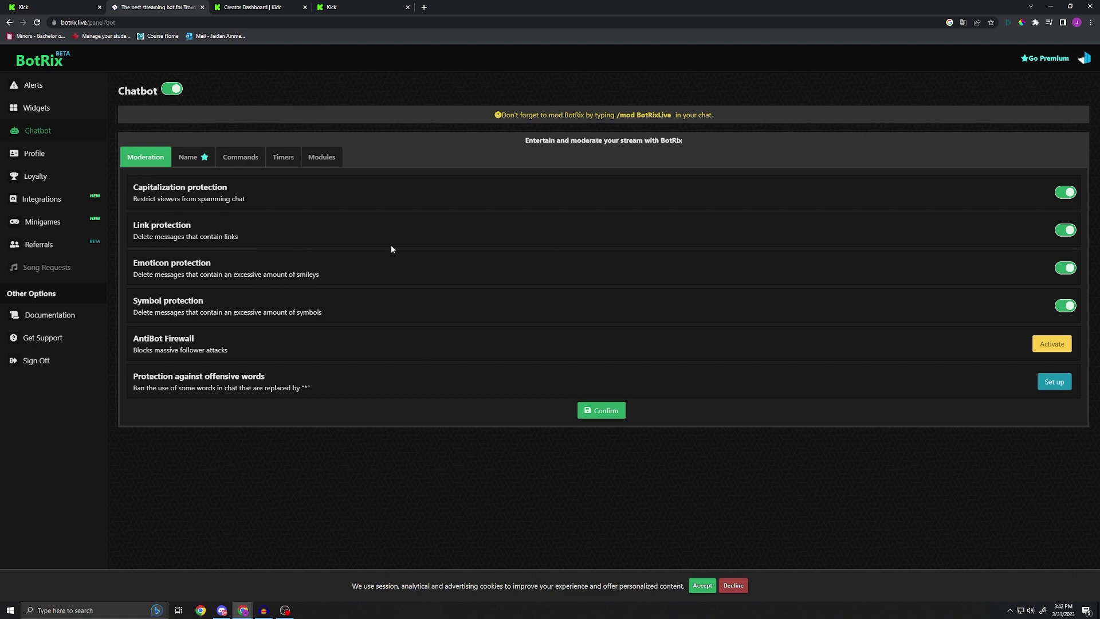
left_click(189, 157)
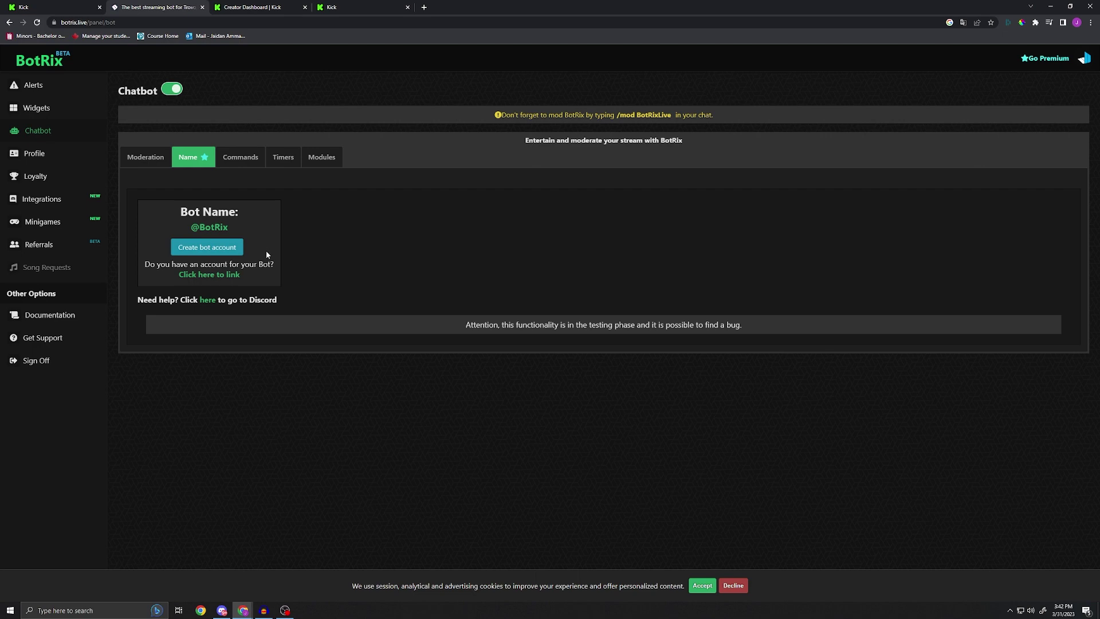
left_click(247, 158)
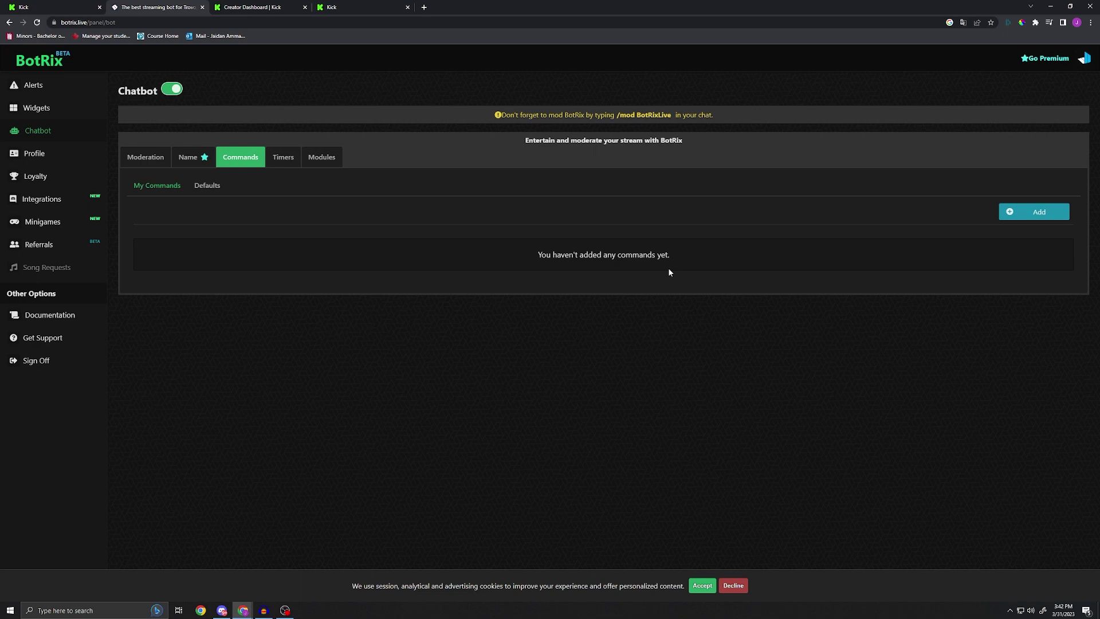
Create a command named website replying 'shop pcs at brparadox.com' with Twitch disabled.
left_click(1035, 212)
left_click(528, 222)
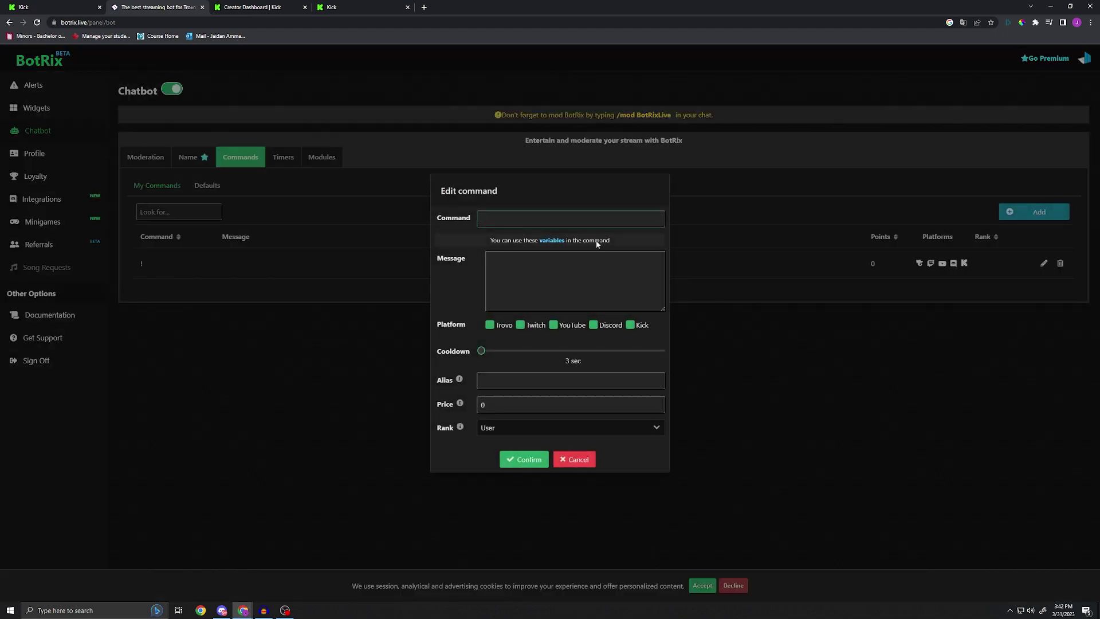
type("website")
left_click(523, 268)
type("shop pcs at brparadox.com!")
left_click(520, 325)
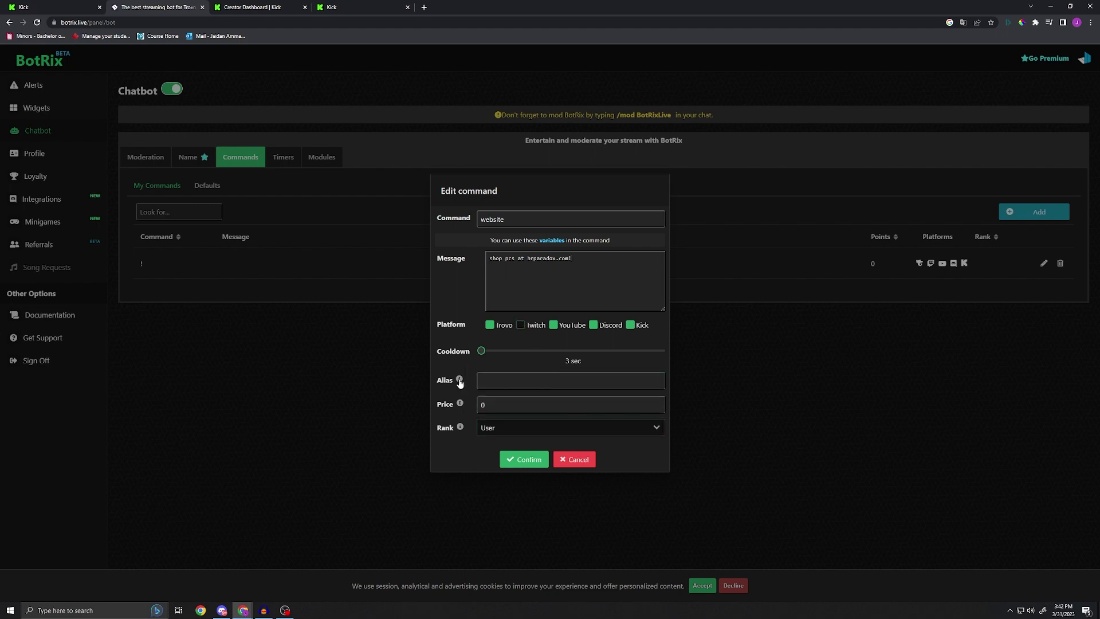
Give the command the alias site, keep rank User, and confirm it.
double_click(506, 219)
left_click(515, 222)
double_click(515, 222)
left_click(503, 380)
type("site")
left_click(540, 428)
left_click(540, 428)
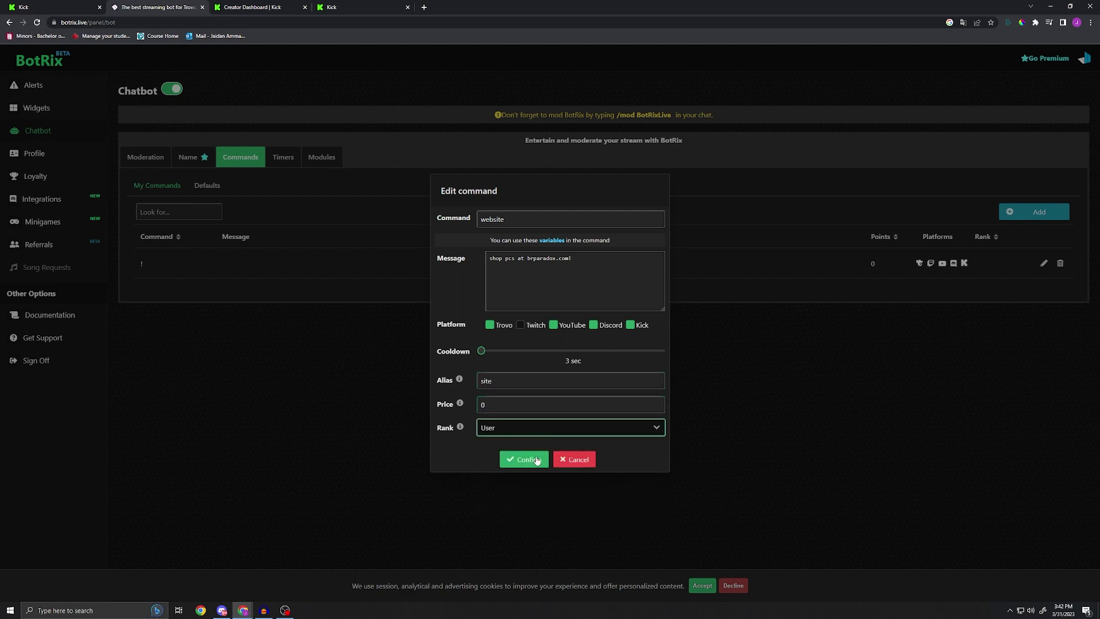
left_click(526, 460)
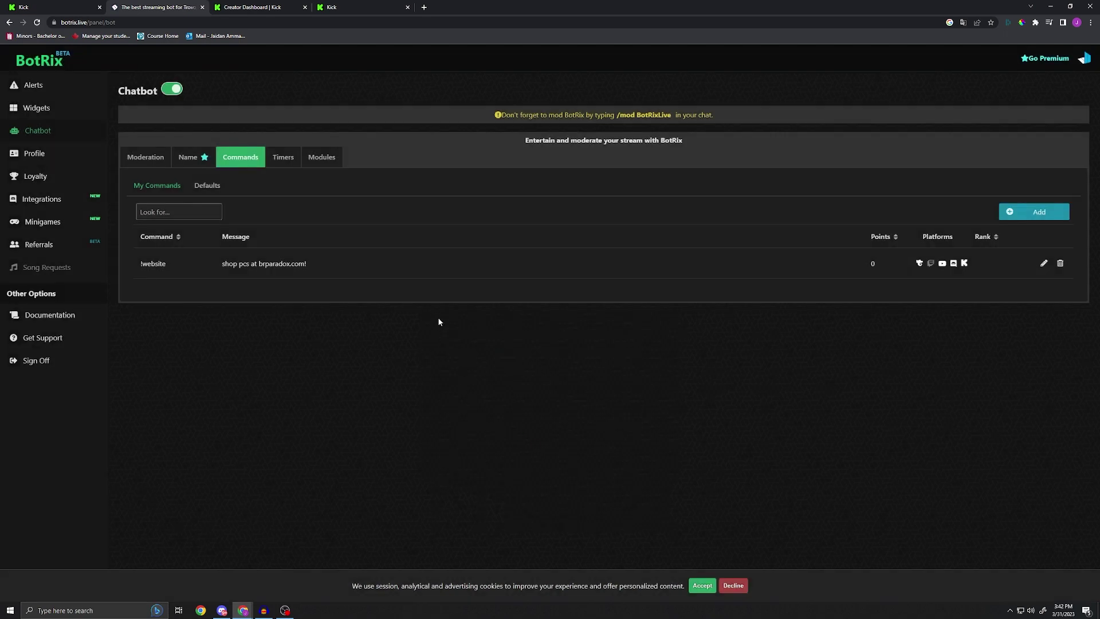
Change the Kick tab's address to load your own channel page.
left_click(338, 7)
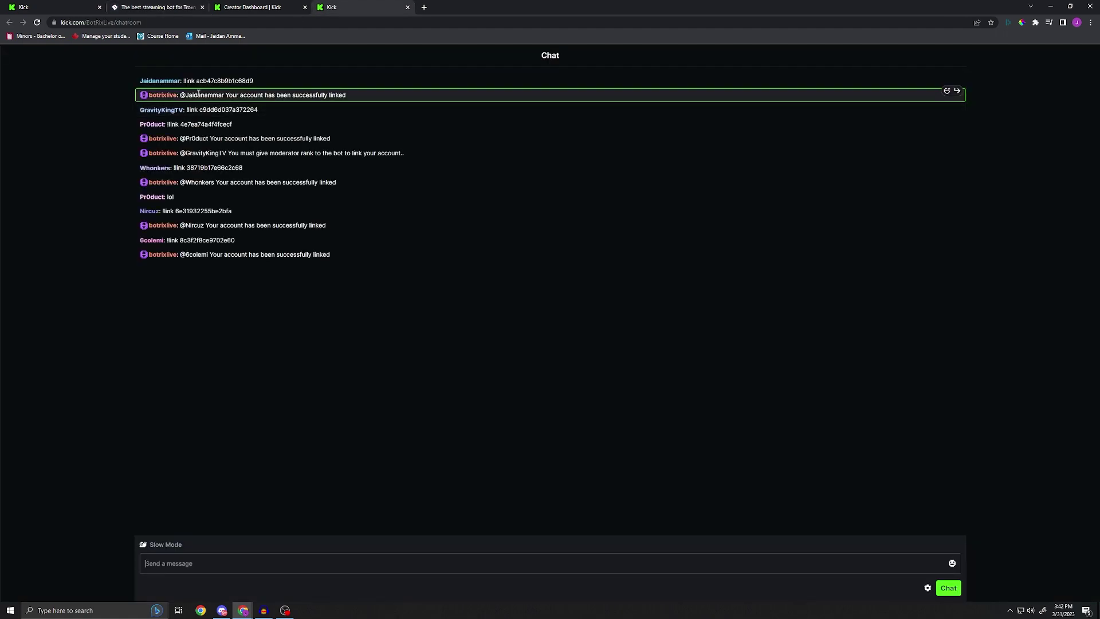
left_click(162, 23)
left_click_drag(162, 23, 105, 23)
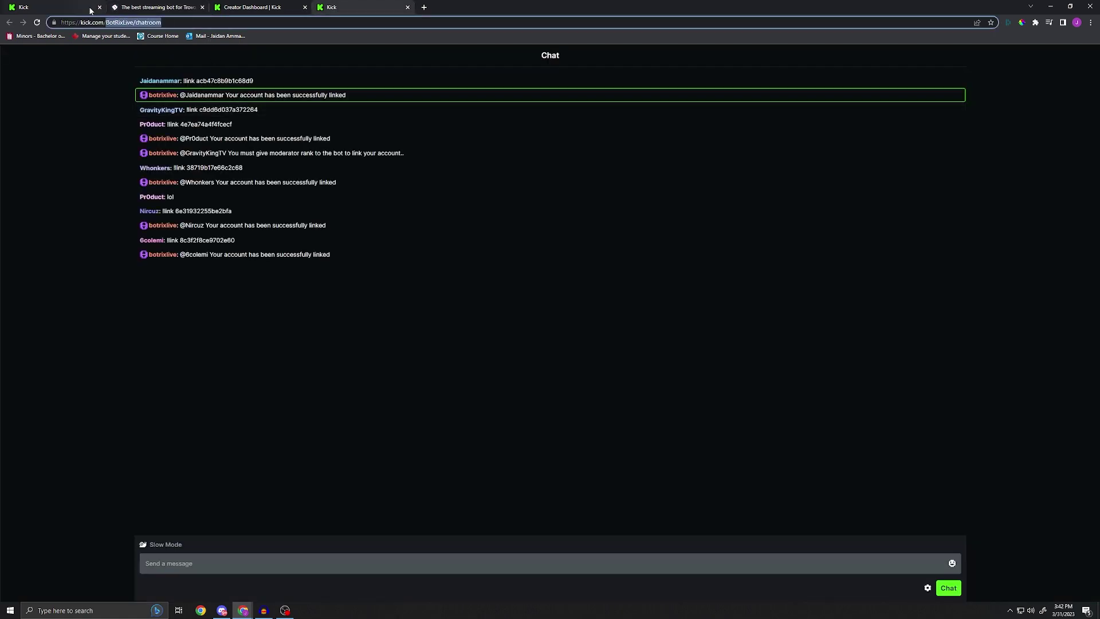
type("jaidanammar")
key("Return")
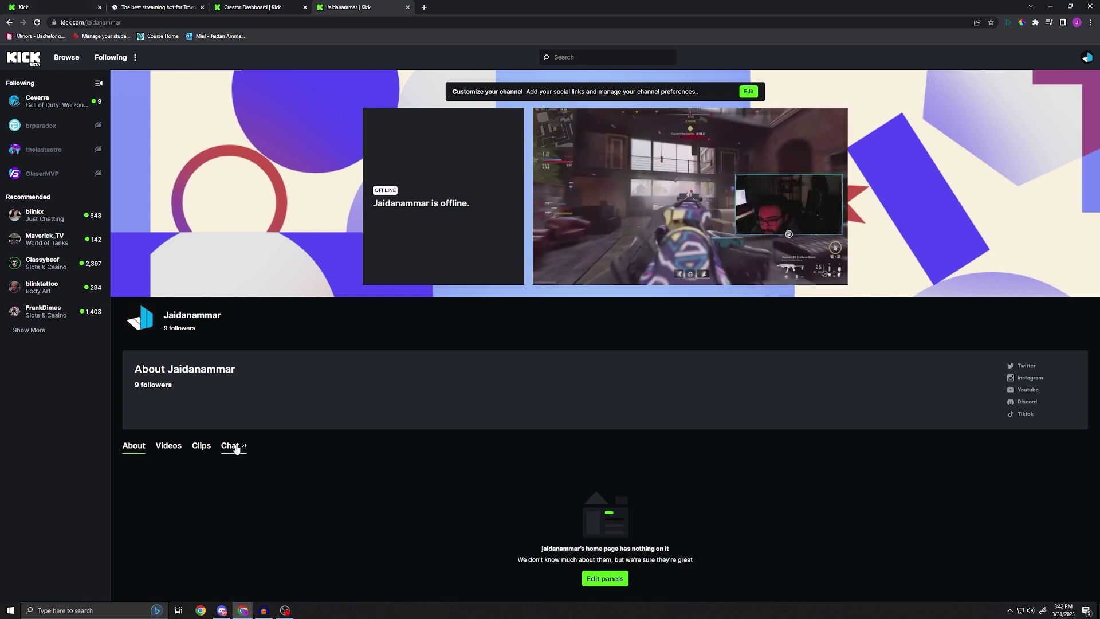
Send !website and then !site in your channel chat to test the bot's replies.
left_click(1042, 563)
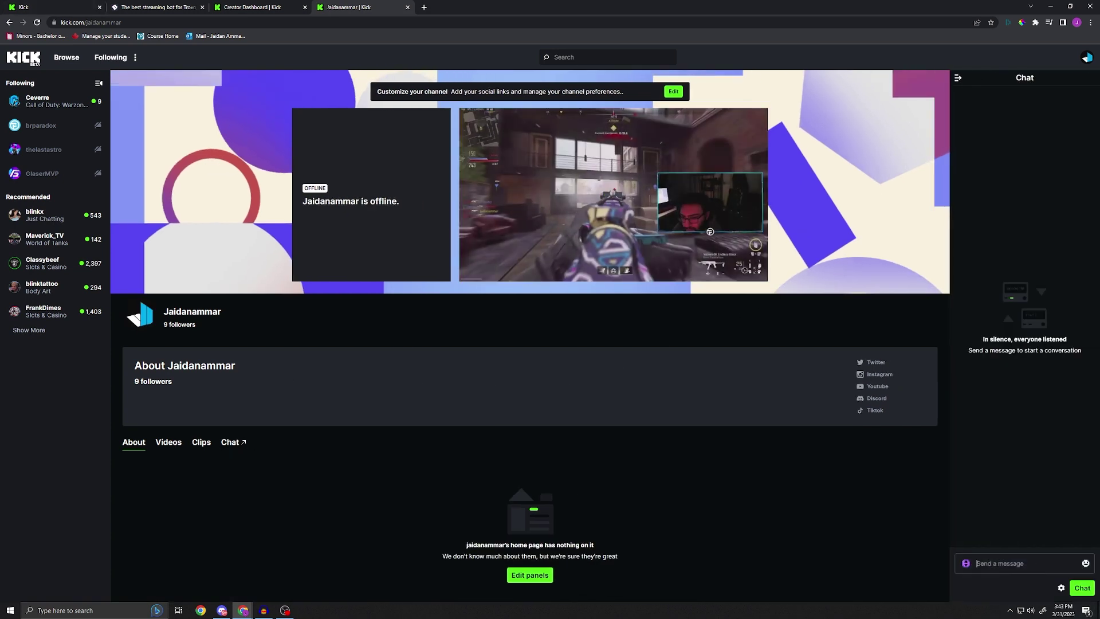
type("lwgbbsite")
key("Return")
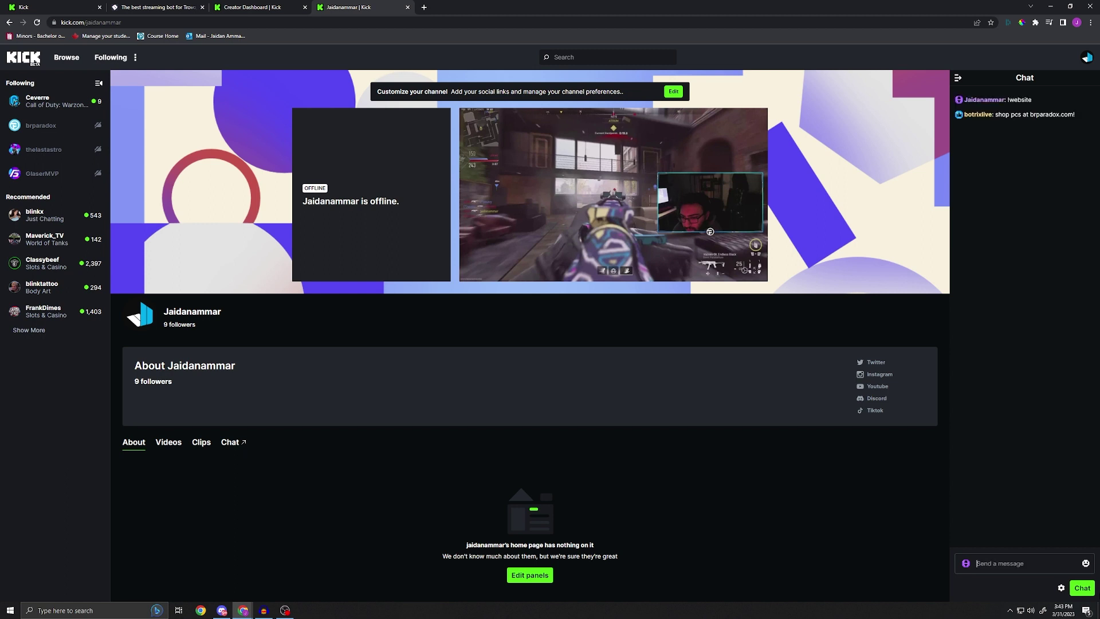
type("!site")
key("Return")
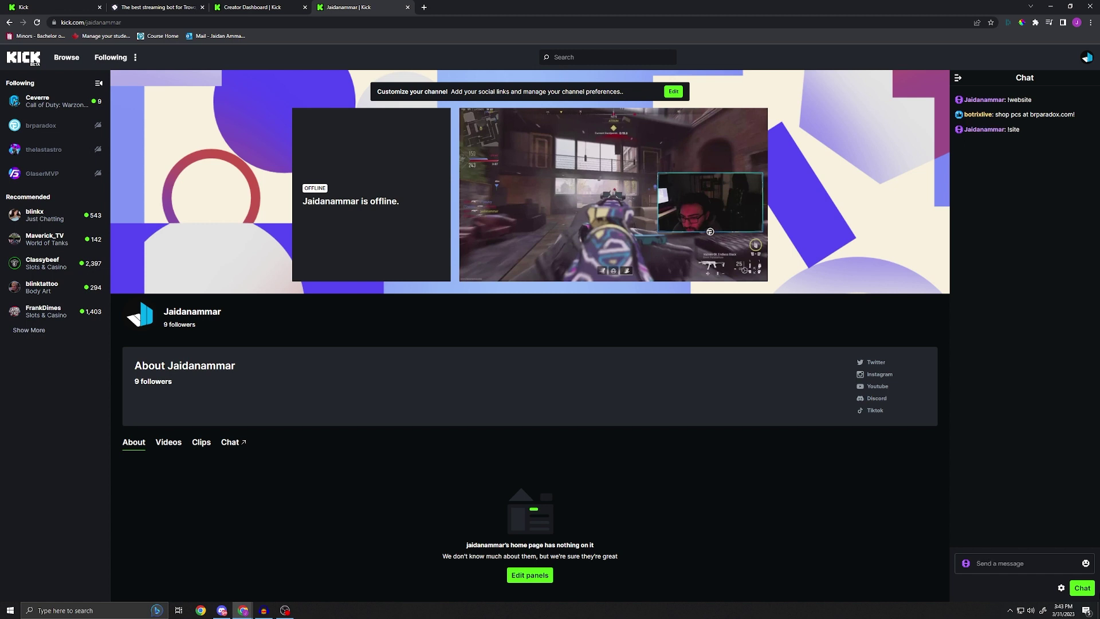